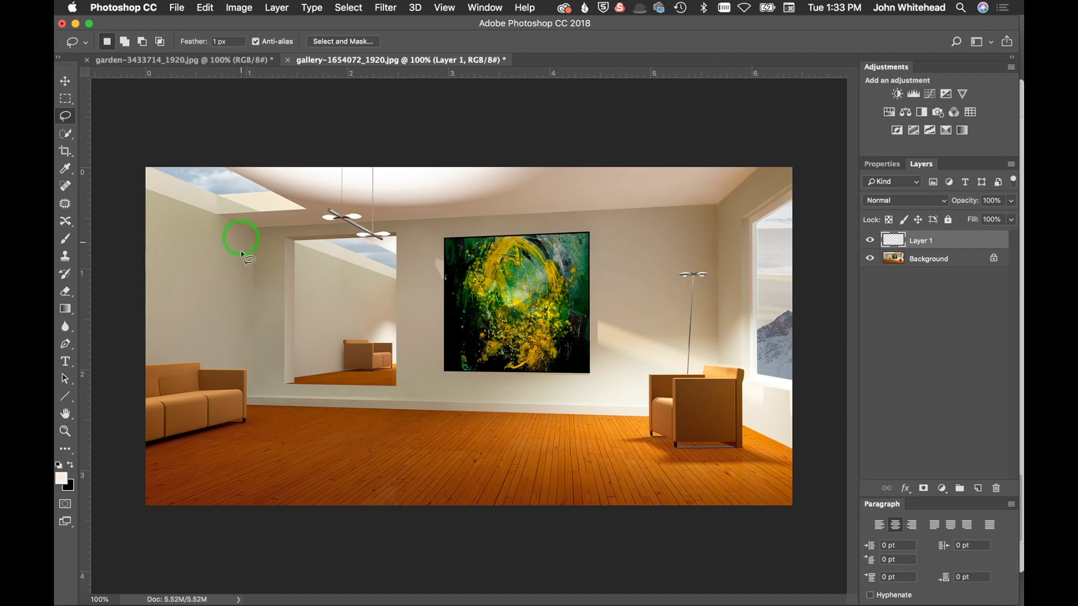
- Trace a lasso selection around the wall painting's edges with Layer 1 active
mouse_move(443, 372)
left_mouse_down()
mouse_move(586, 368)
mouse_move(570, 247)
left_mouse_up()
- Replace Layer 1 with a fresh empty layer and resize the rose image to 800 px
left_click_drag(906, 244, 996, 488)
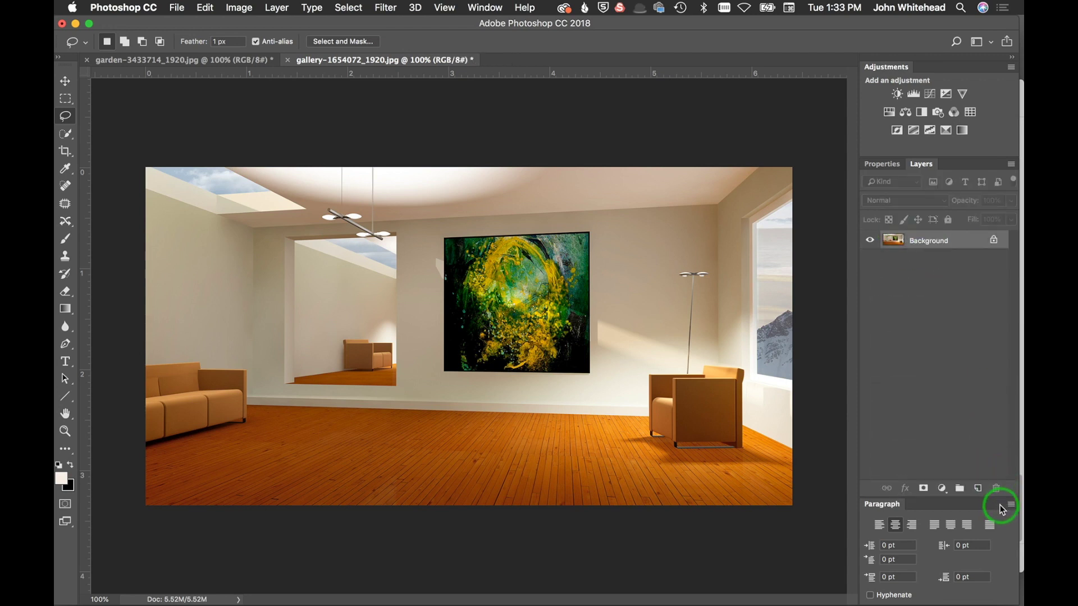
left_click(978, 488)
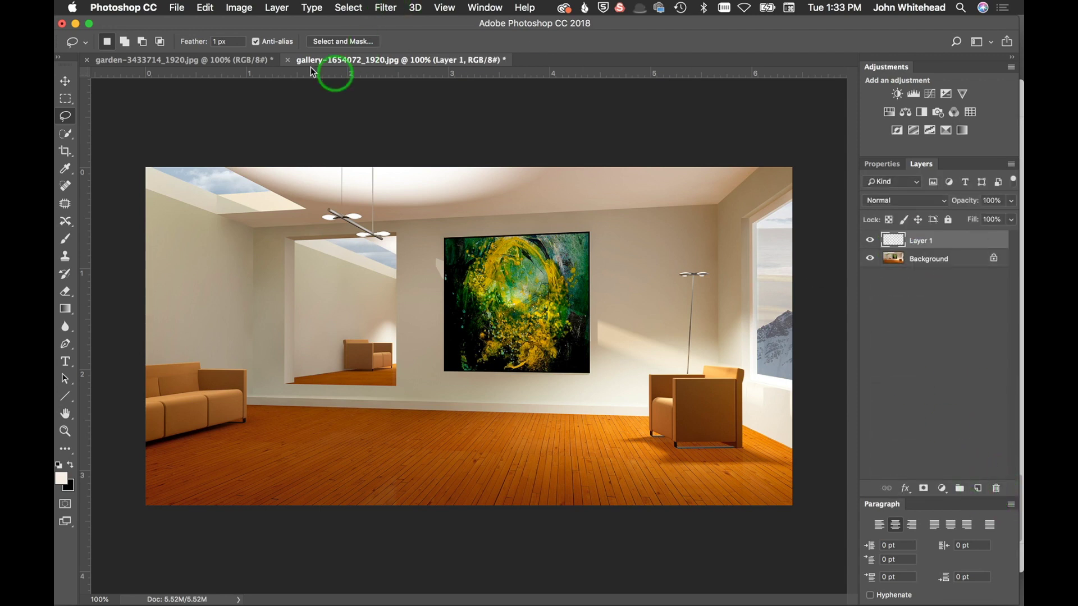
left_click(233, 60)
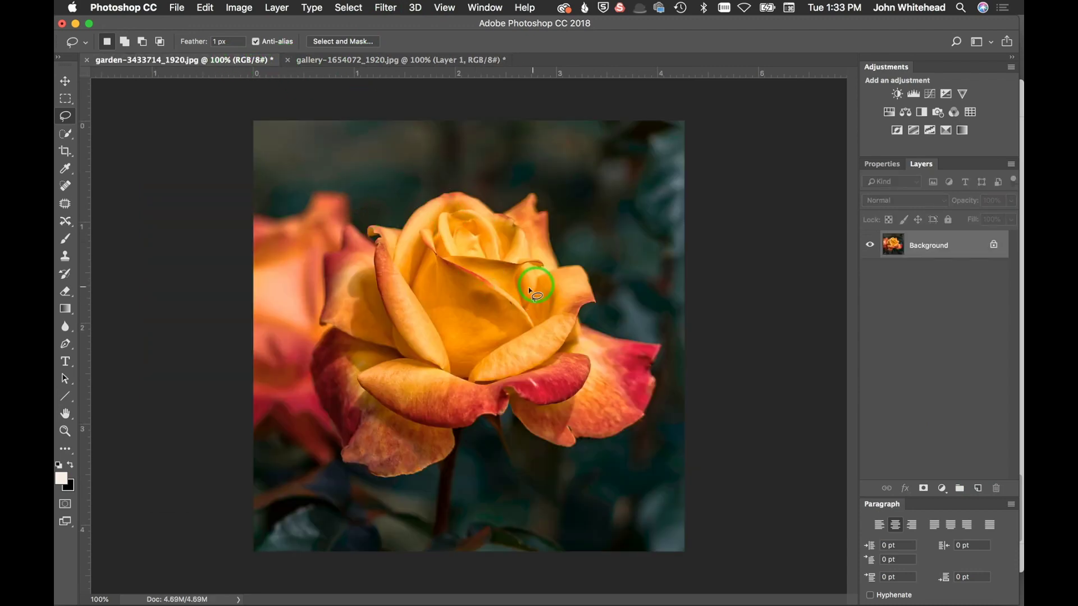
left_click(238, 7)
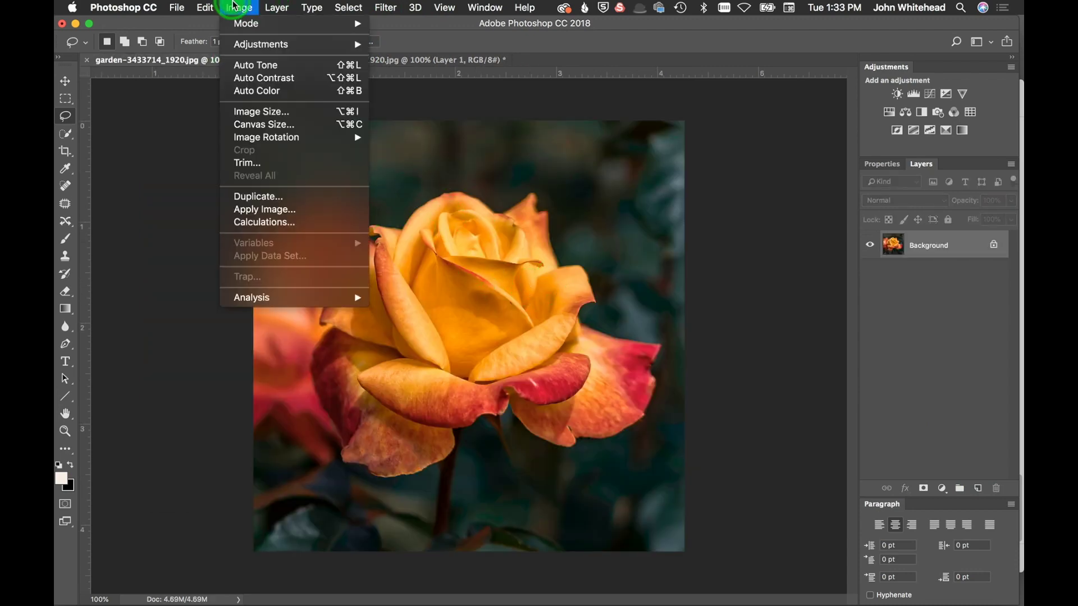
left_click(303, 112)
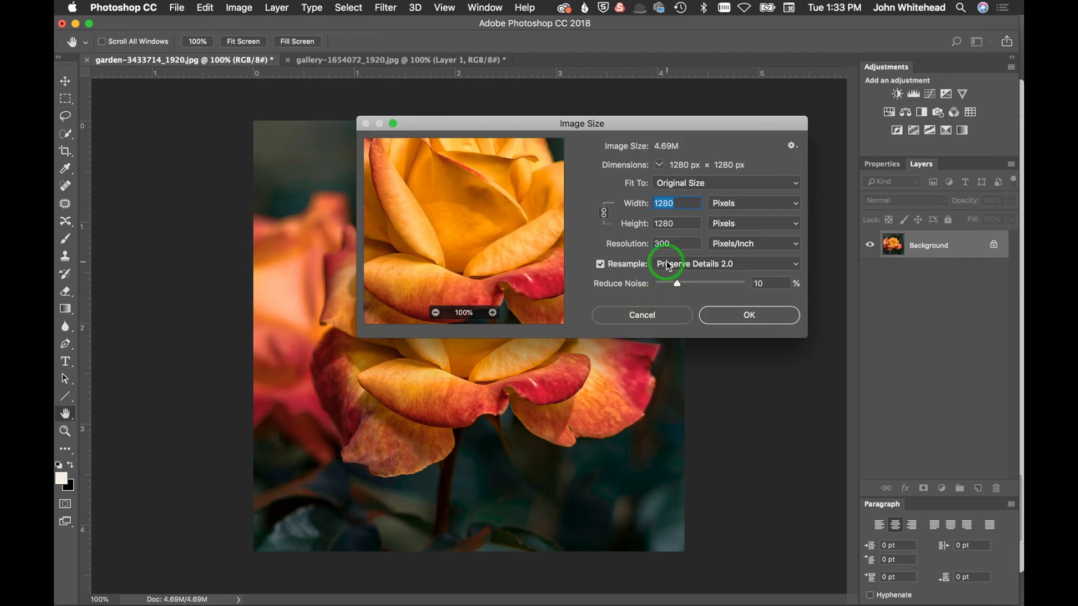
type("800")
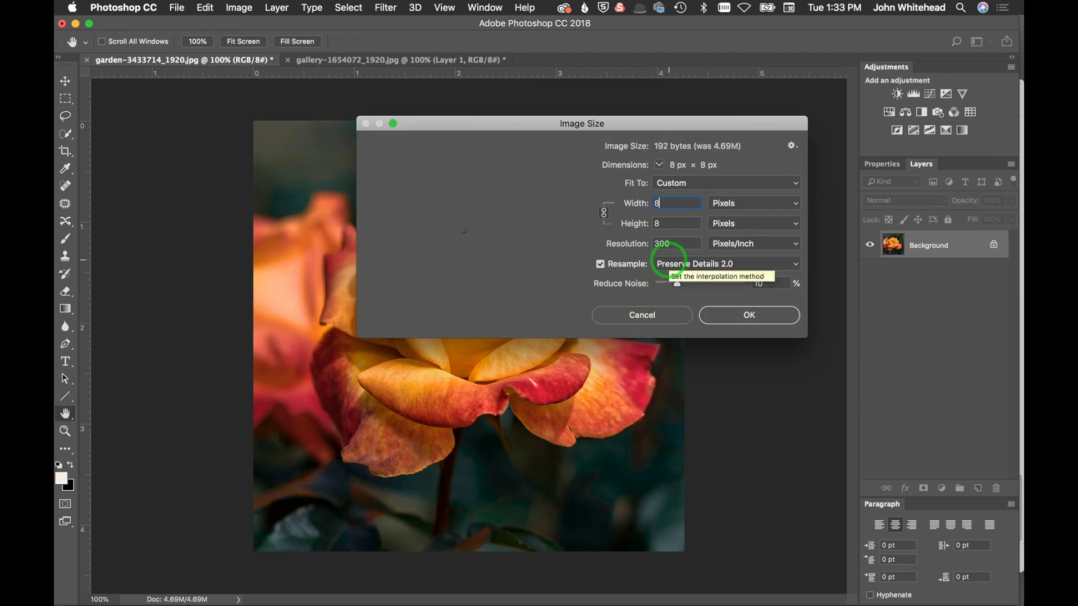
left_click(746, 315)
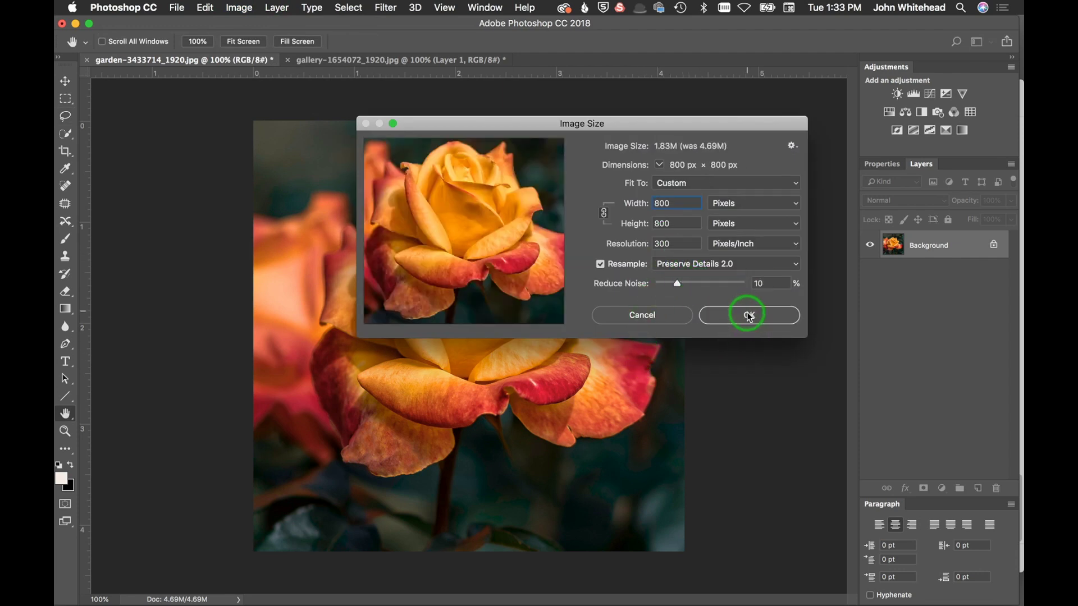
- Select and copy the whole rose image, then return to the gallery photo
key("l")
key("super+a")
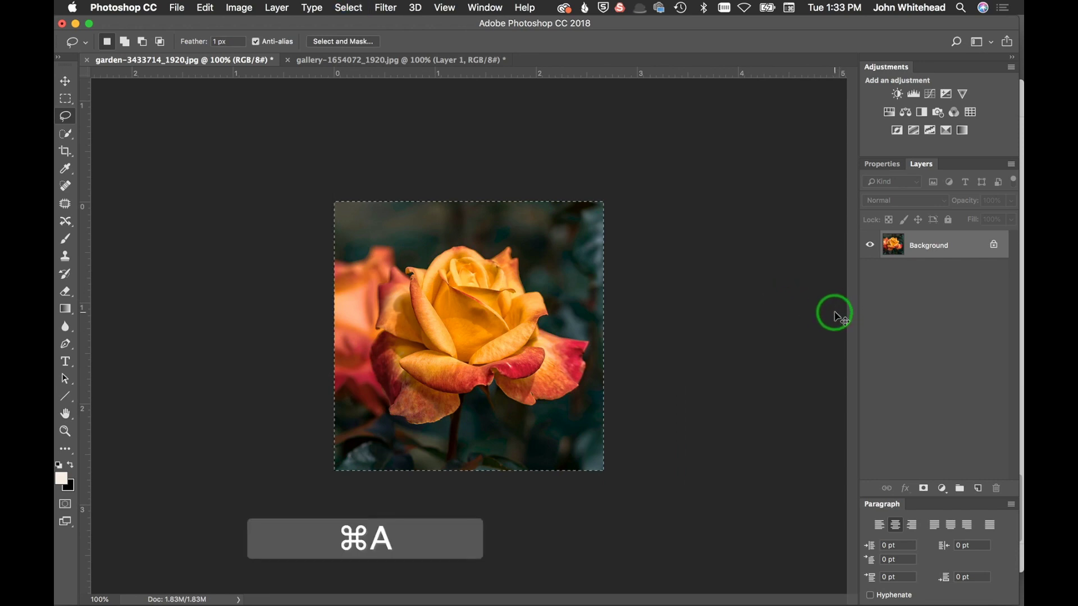
key("super+v")
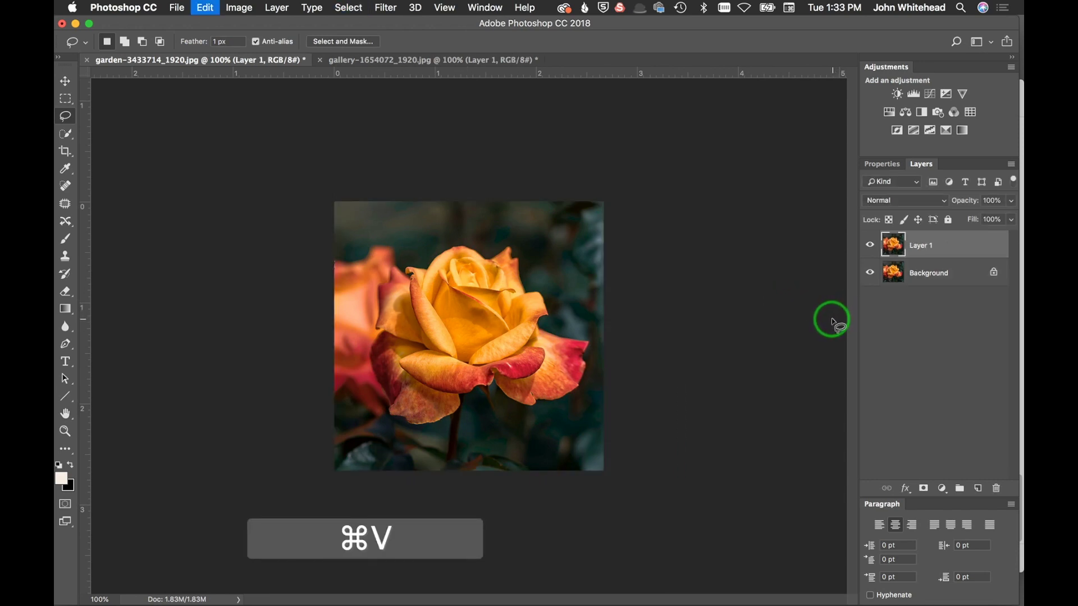
key("super+c")
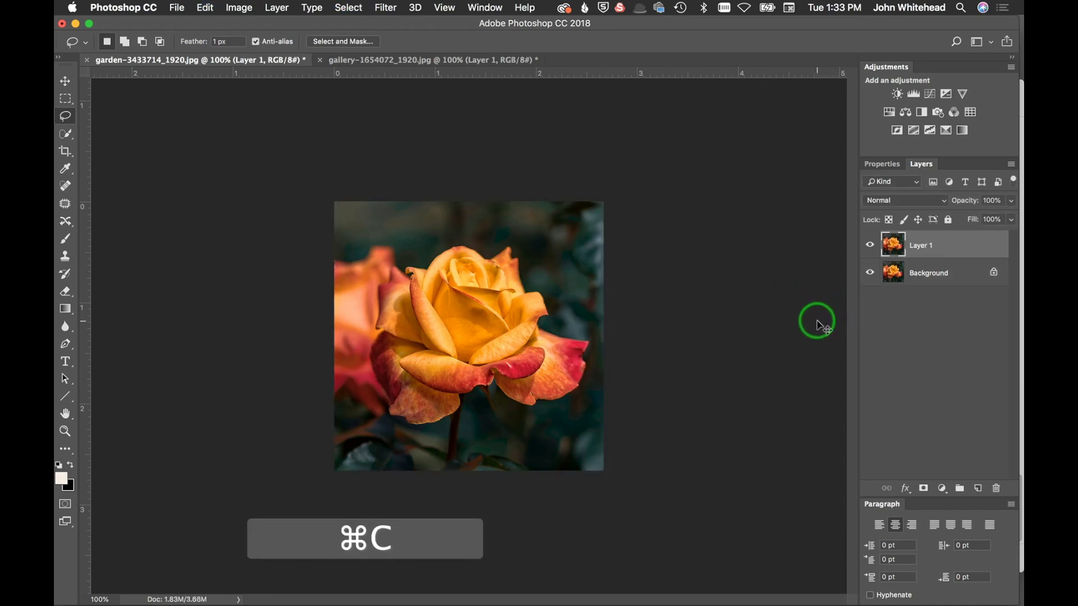
left_click(375, 59)
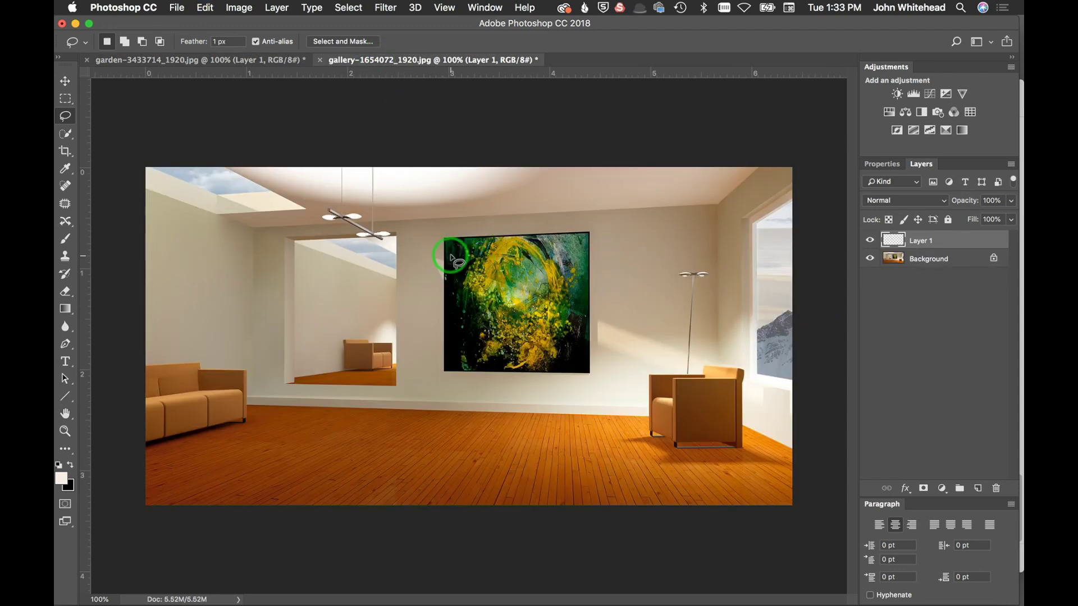
- Open Filter > Vanishing Point, zoom the preview to 300% and pan to the painting
left_click(386, 7)
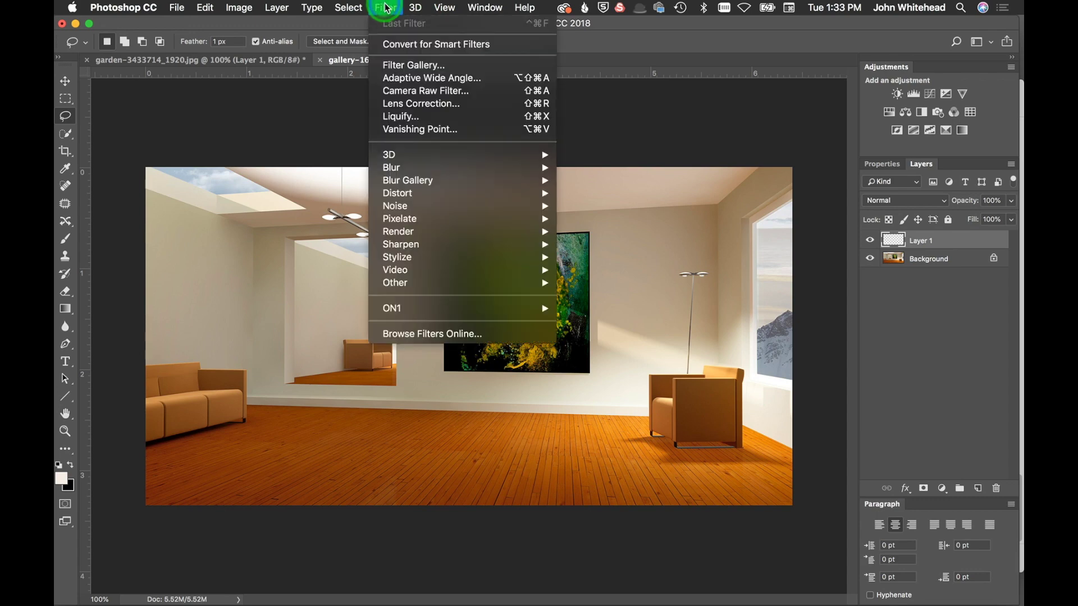
left_click(407, 130)
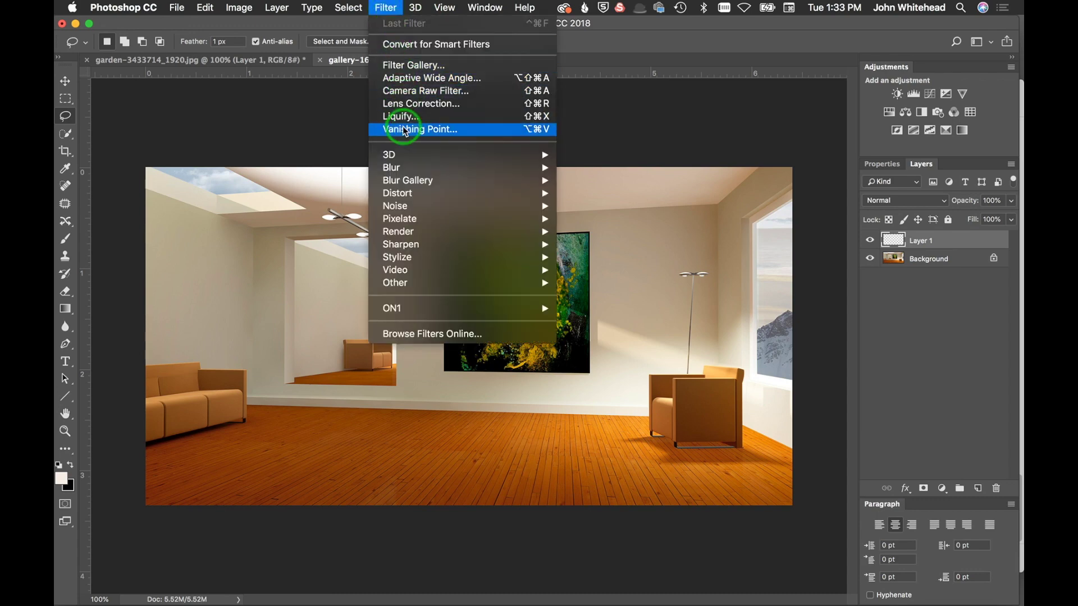
key("super+equal")
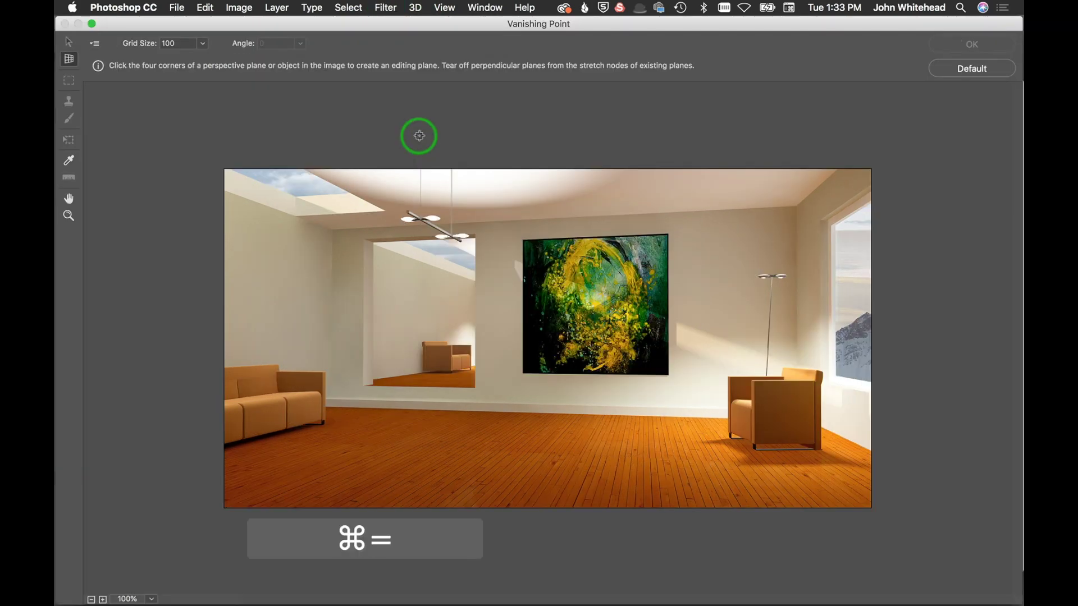
key("super+equal")
key("space")
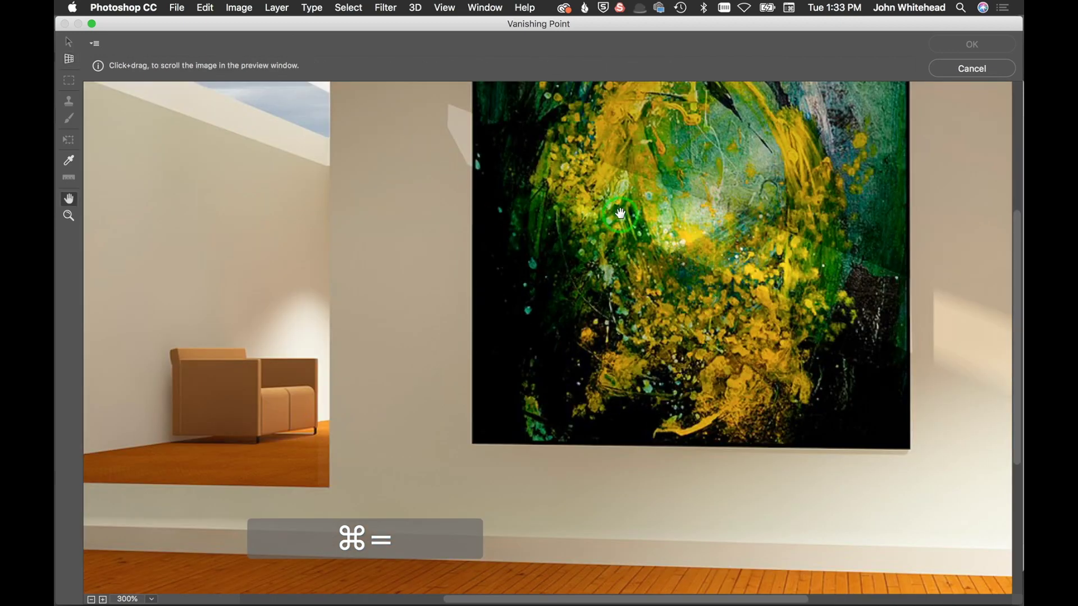
left_click_drag(597, 248, 507, 321)
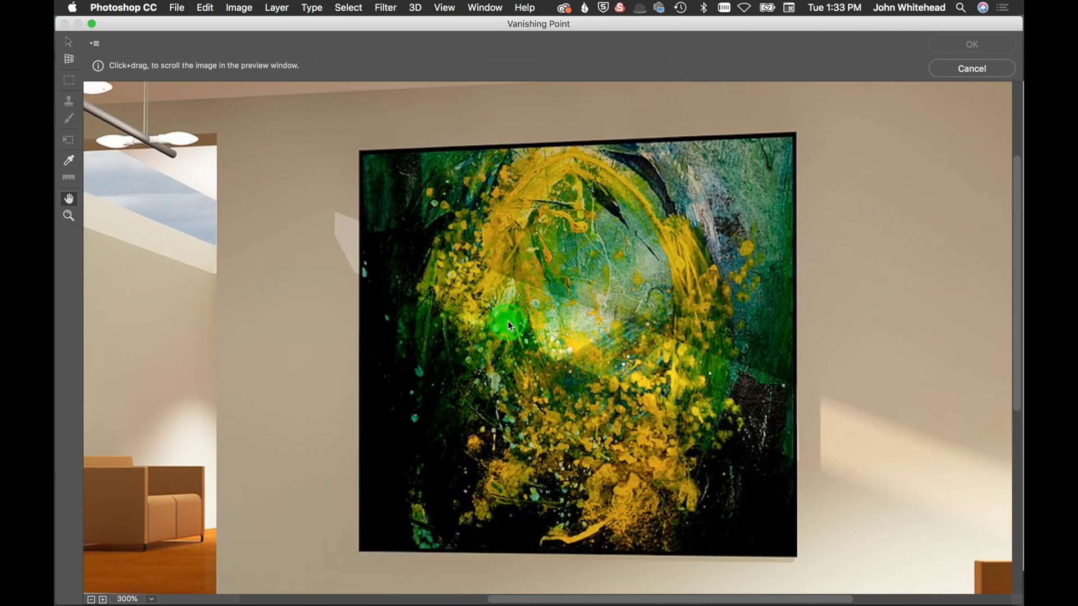
left_click(376, 161)
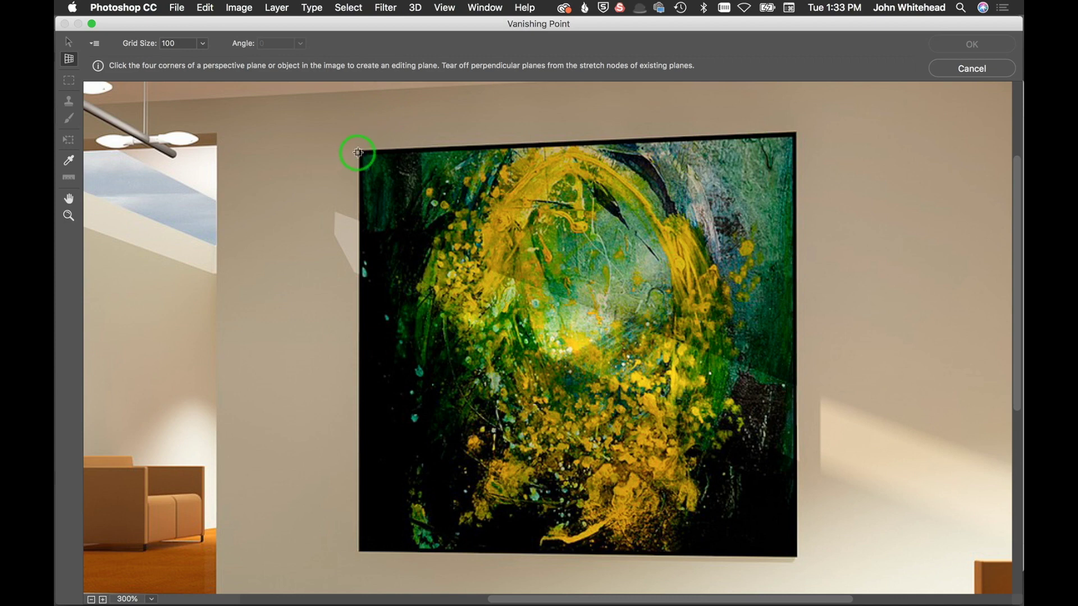
- Create a perspective plane on the painting's four corners, fine-tuning the bottom-left corner
left_click(358, 151)
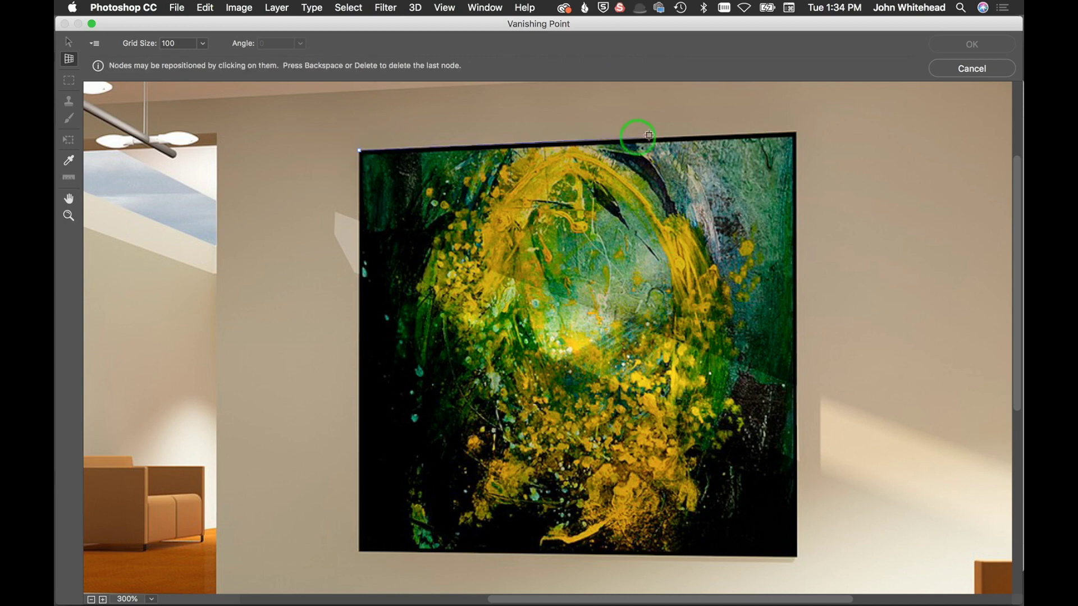
left_click(797, 131)
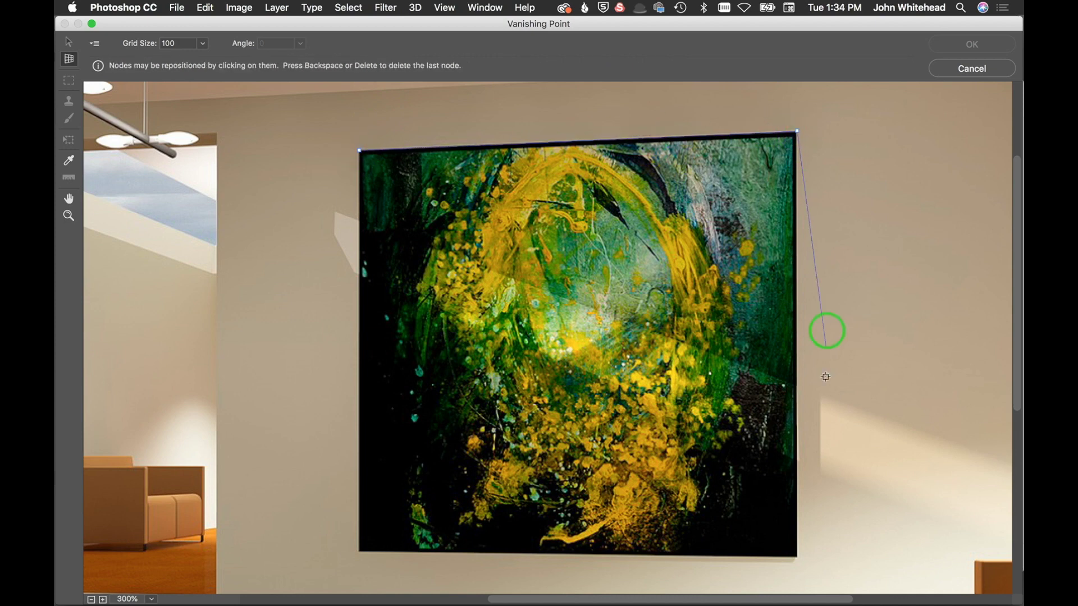
left_click(796, 513)
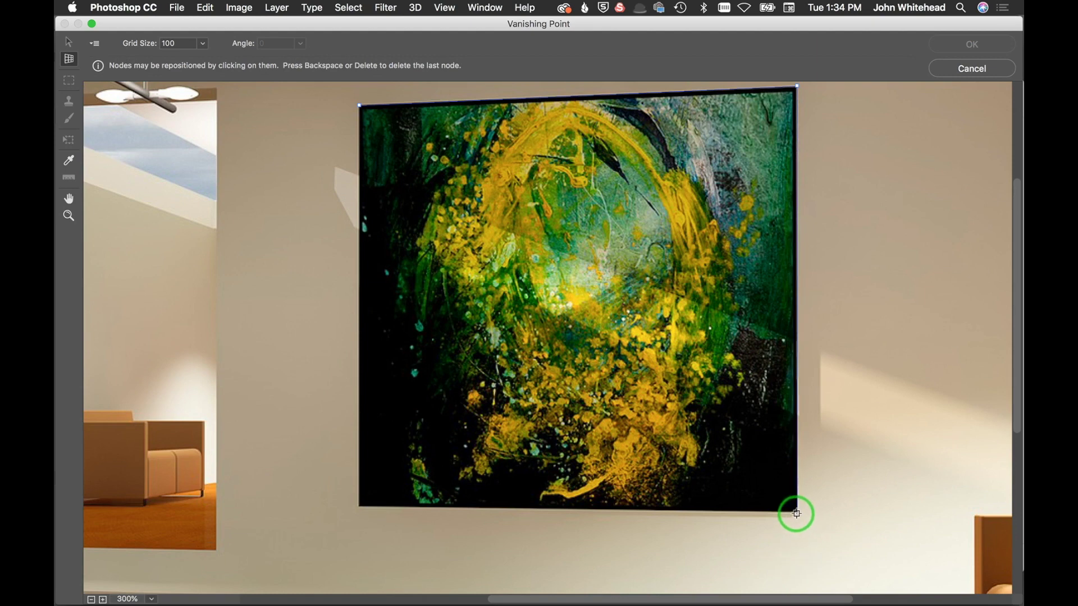
left_click(359, 505)
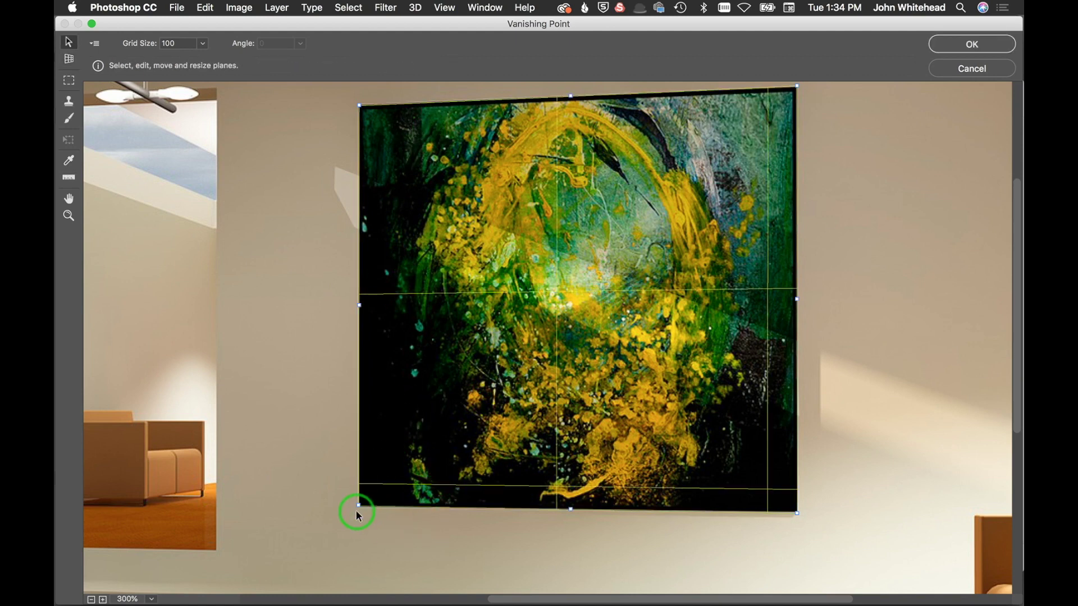
left_click_drag(360, 507, 359, 505)
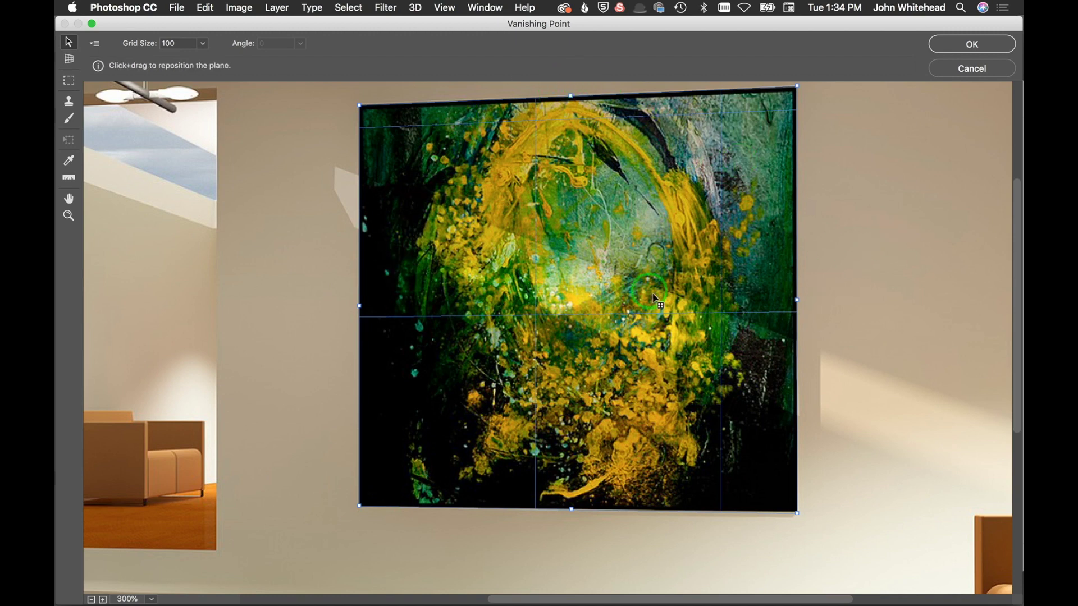
left_click(287, 223)
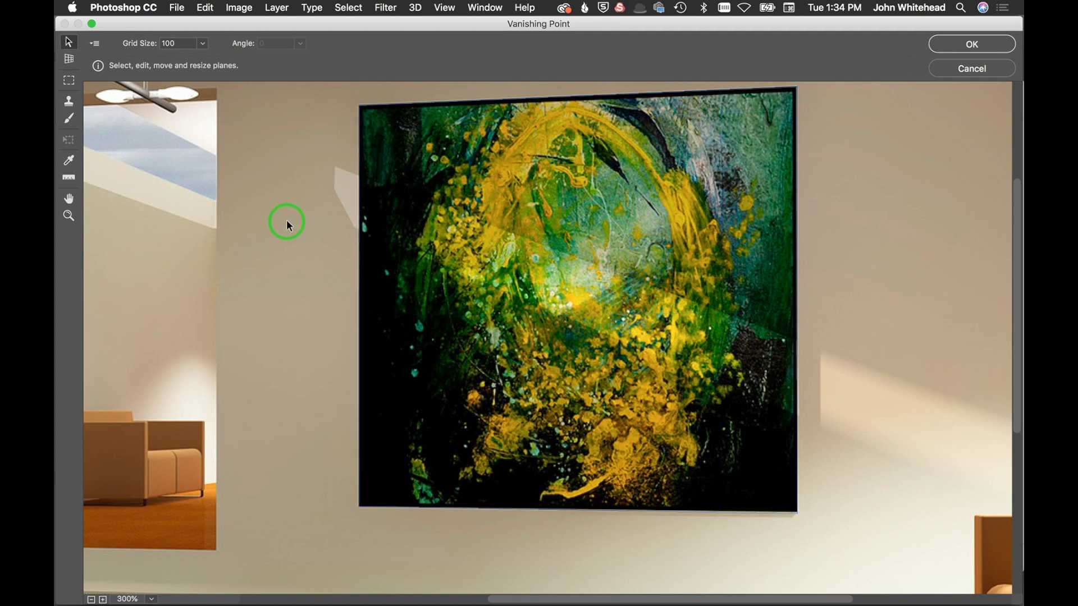
- Zoom out to fit the whole room and close Vanishing Point with OK
key("super+minus")
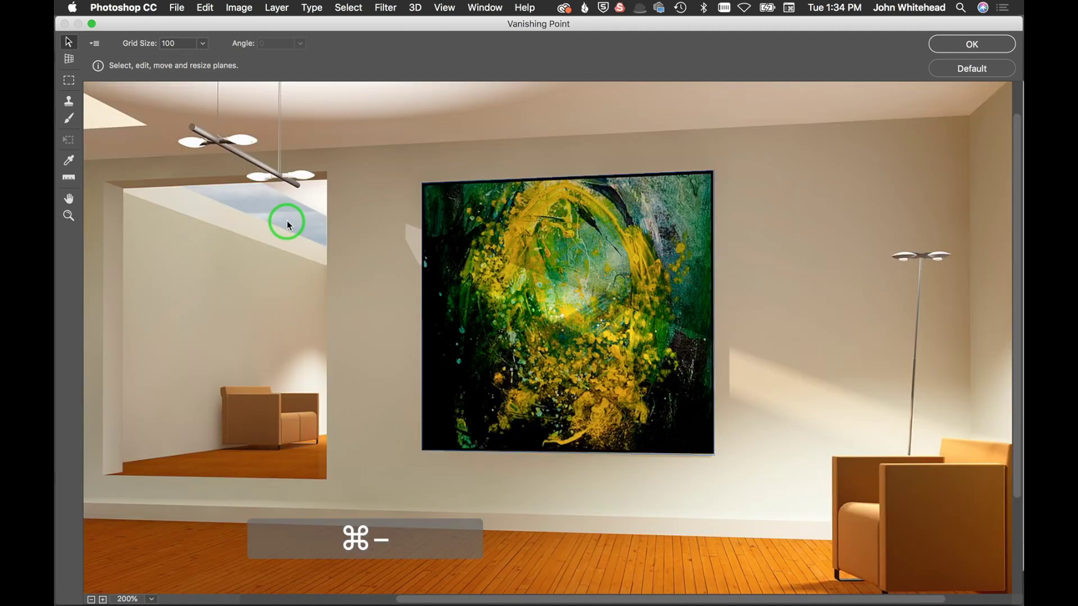
key("super+minus")
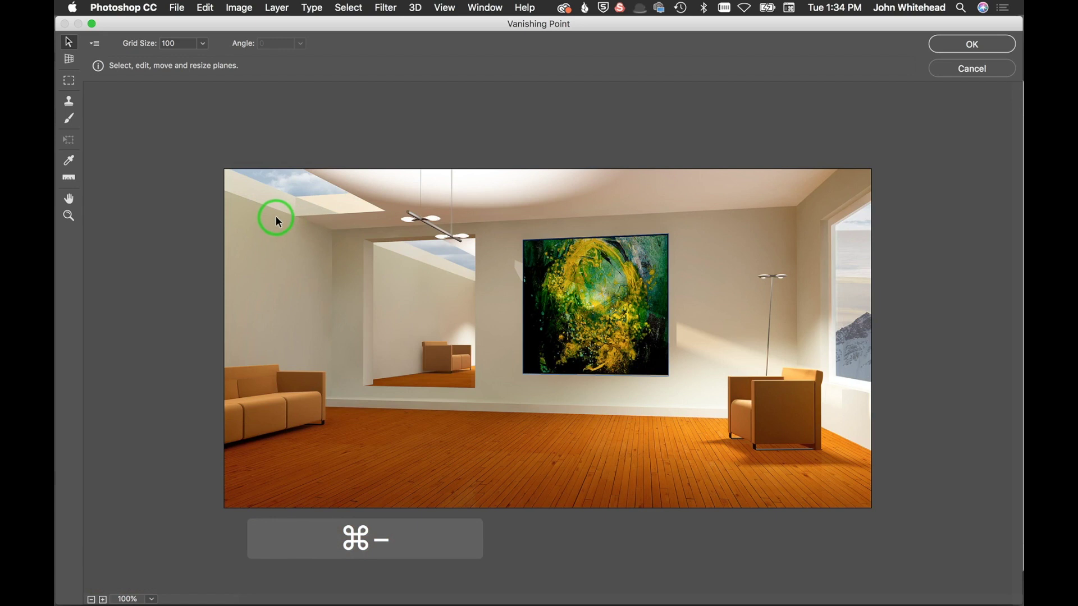
key("super+v")
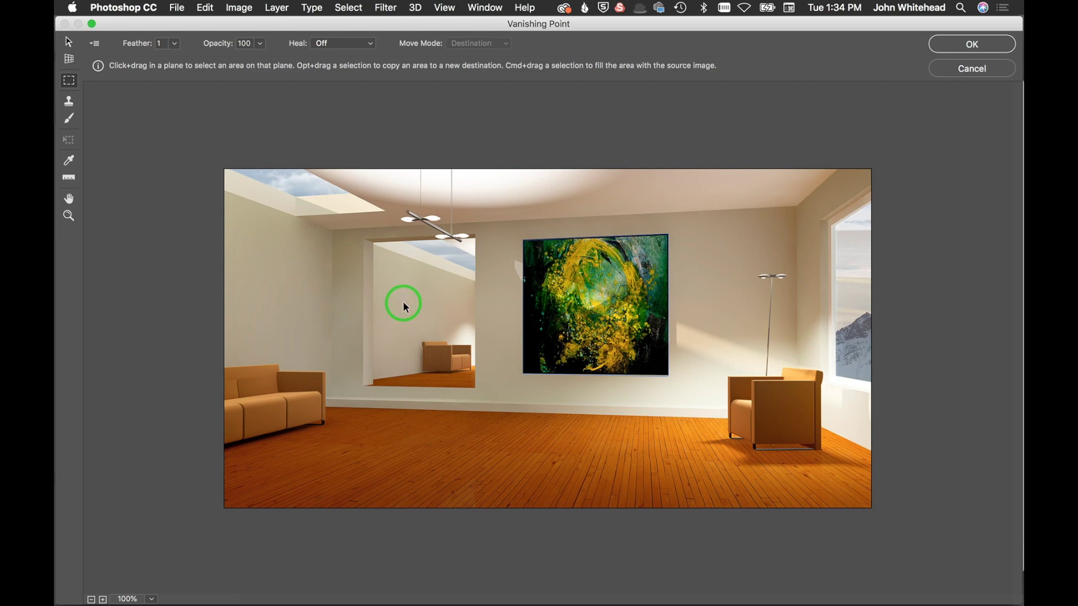
key("super+v")
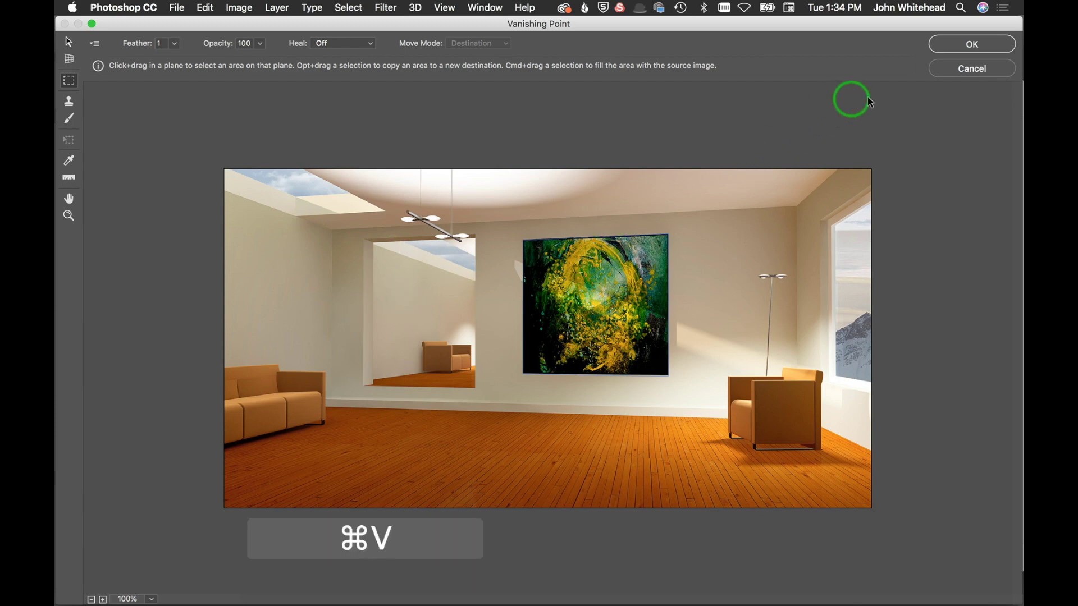
left_click(973, 45)
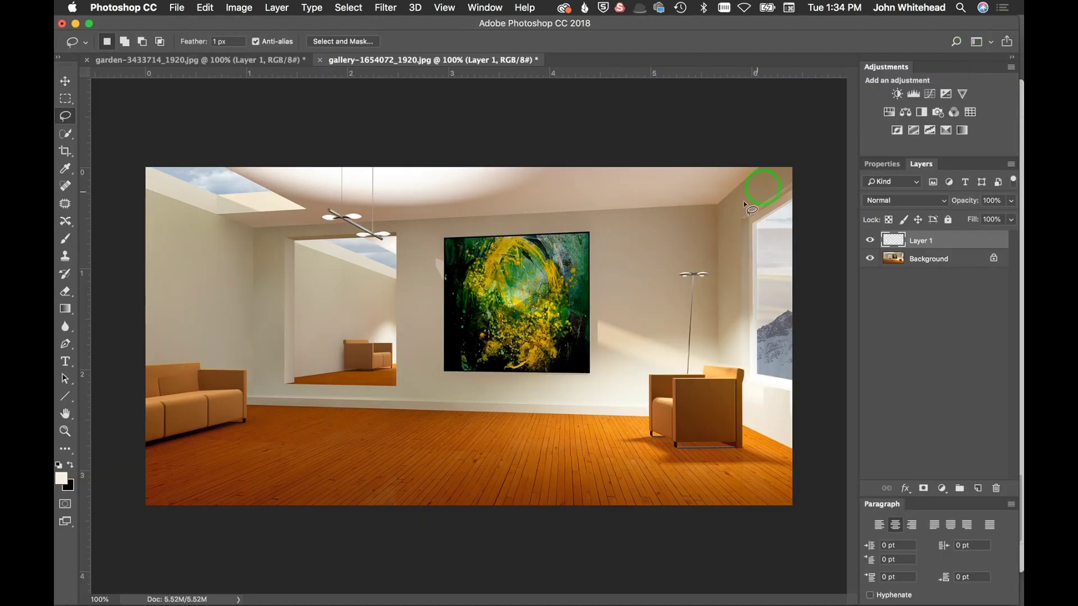
- Copy the entire rose photo and reopen Vanishing Point on the gallery image
left_click(238, 59)
key("super+a")
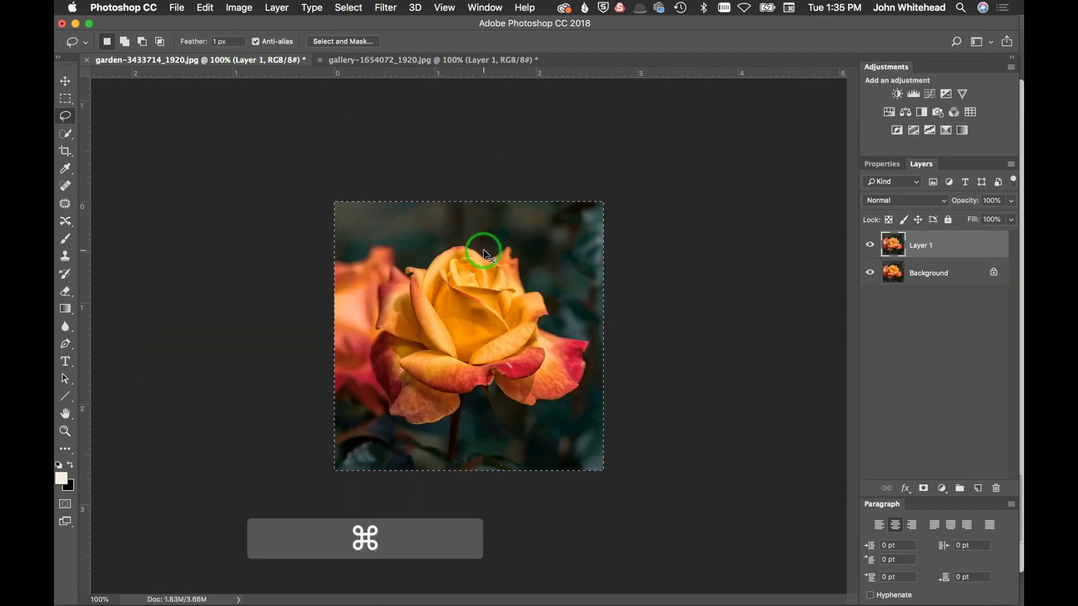
key("super+c")
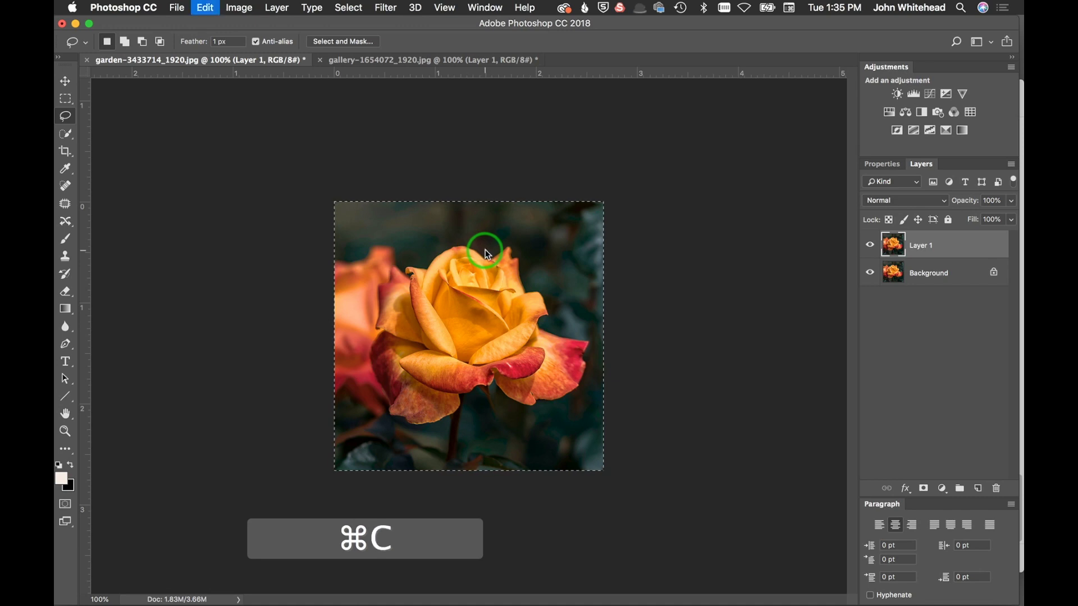
left_click(398, 60)
left_click(391, 7)
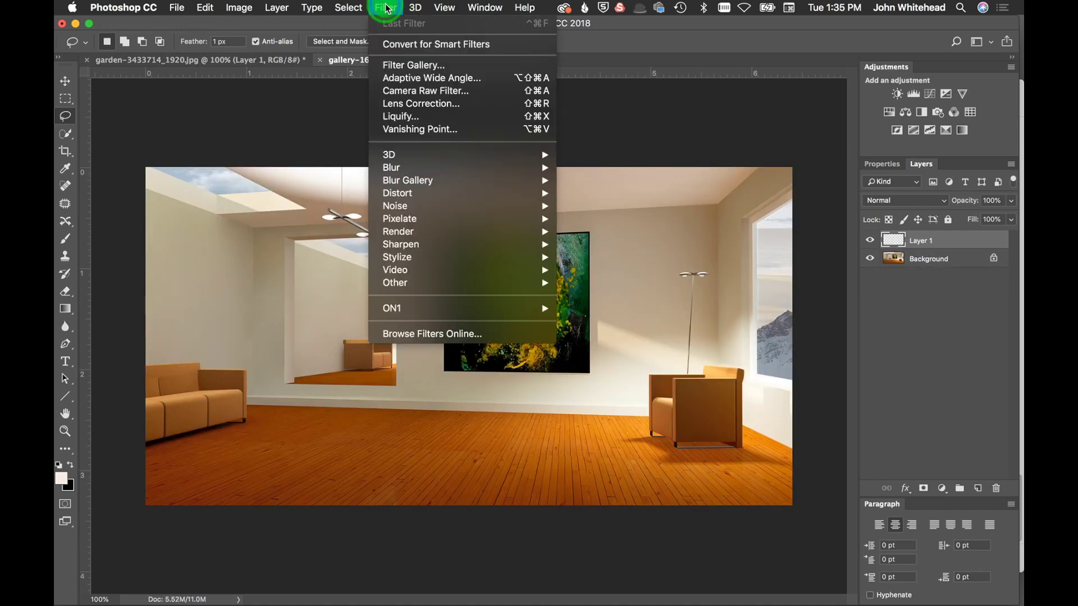
left_click(414, 132)
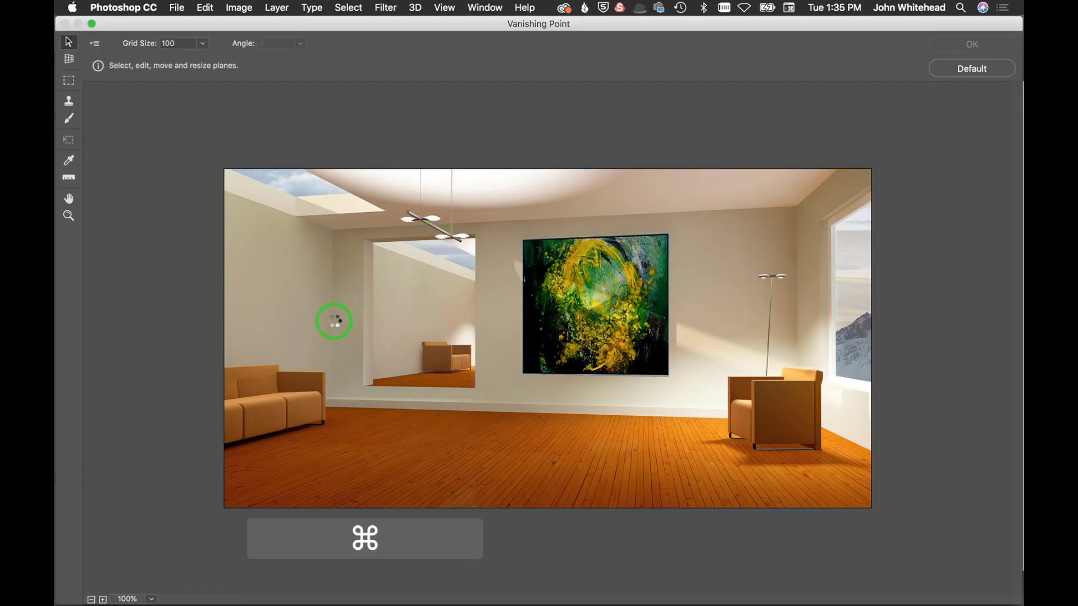
- Paste the rose into the editor and drag it onto the painting's perspective plane
key("super+v")
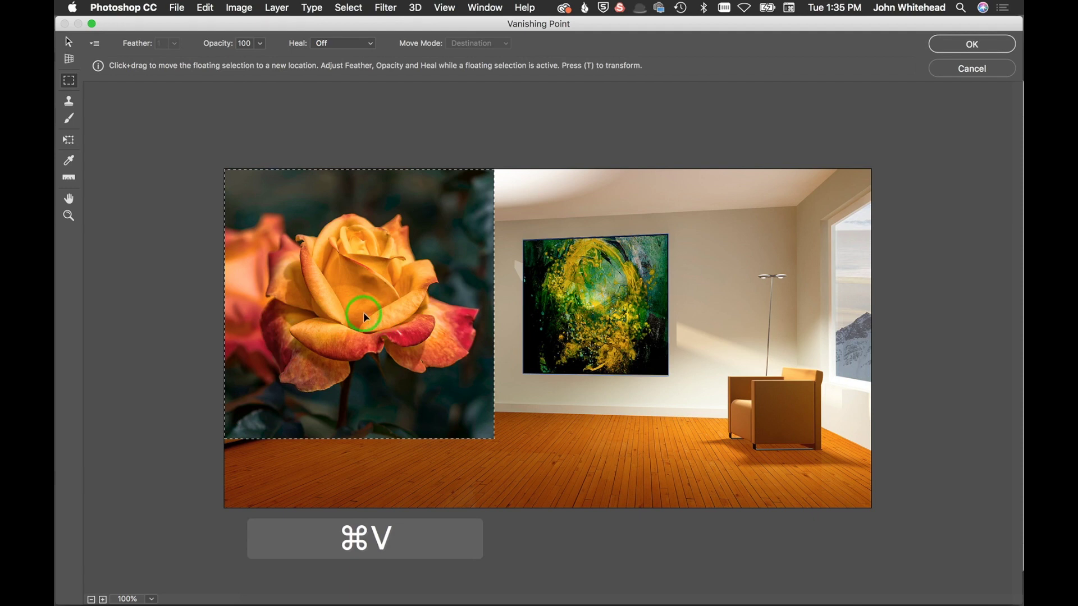
mouse_move(344, 308)
left_mouse_down()
mouse_move(595, 313)
mouse_move(645, 370)
left_mouse_up()
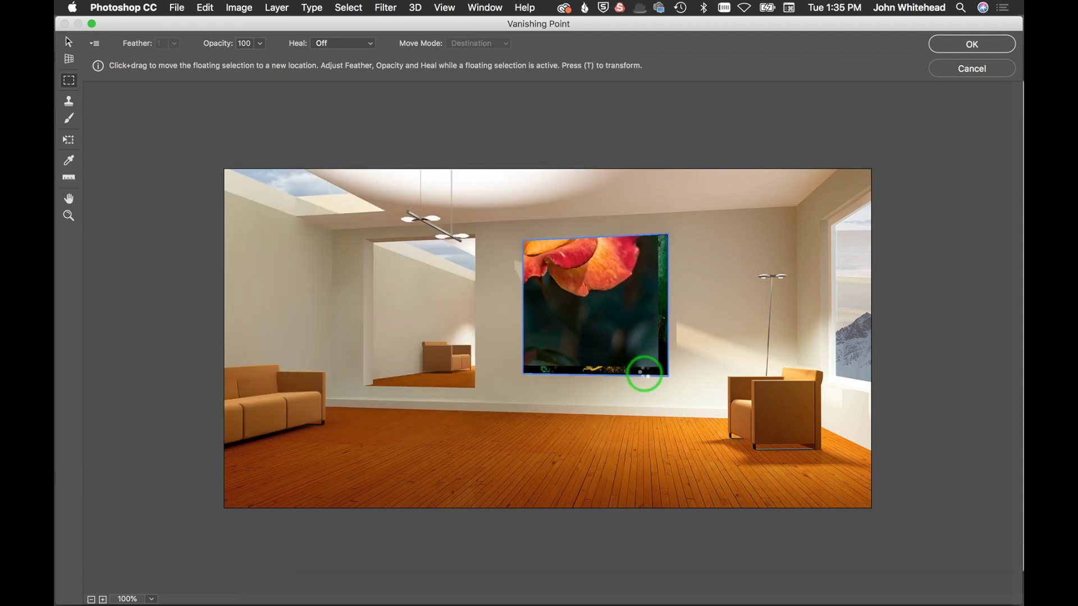
left_click_drag(572, 291, 646, 378)
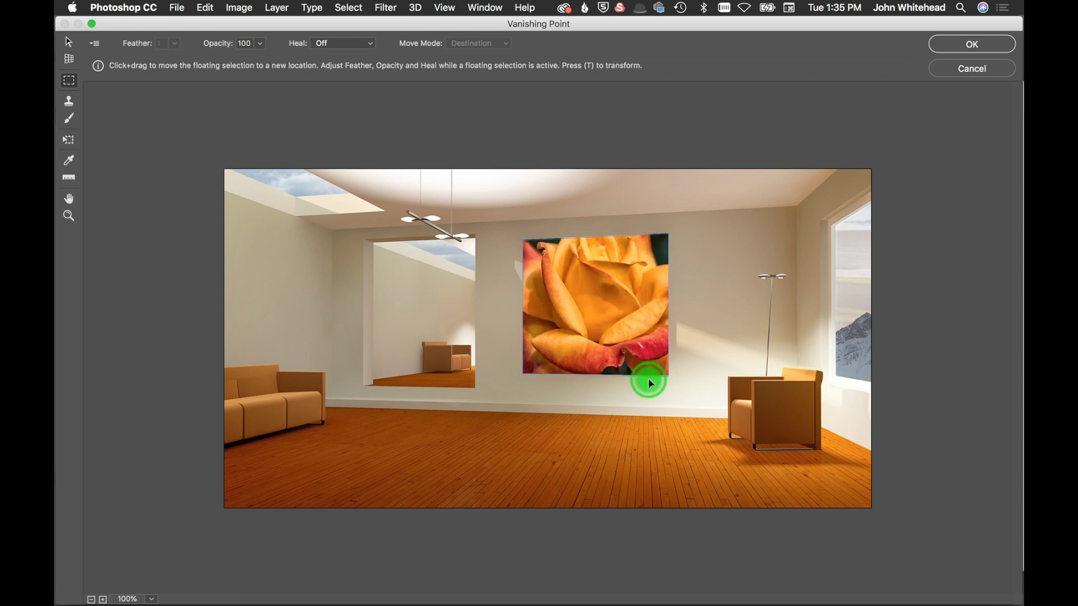
left_click(689, 197)
key("super+z")
mouse_move(585, 292)
left_mouse_down()
mouse_move(590, 320)
mouse_move(660, 343)
left_mouse_up()
mouse_move(591, 279)
left_mouse_down()
mouse_move(596, 364)
mouse_move(584, 312)
mouse_move(534, 267)
mouse_move(594, 276)
mouse_move(462, 258)
mouse_move(73, 147)
left_mouse_up()
left_click(70, 144)
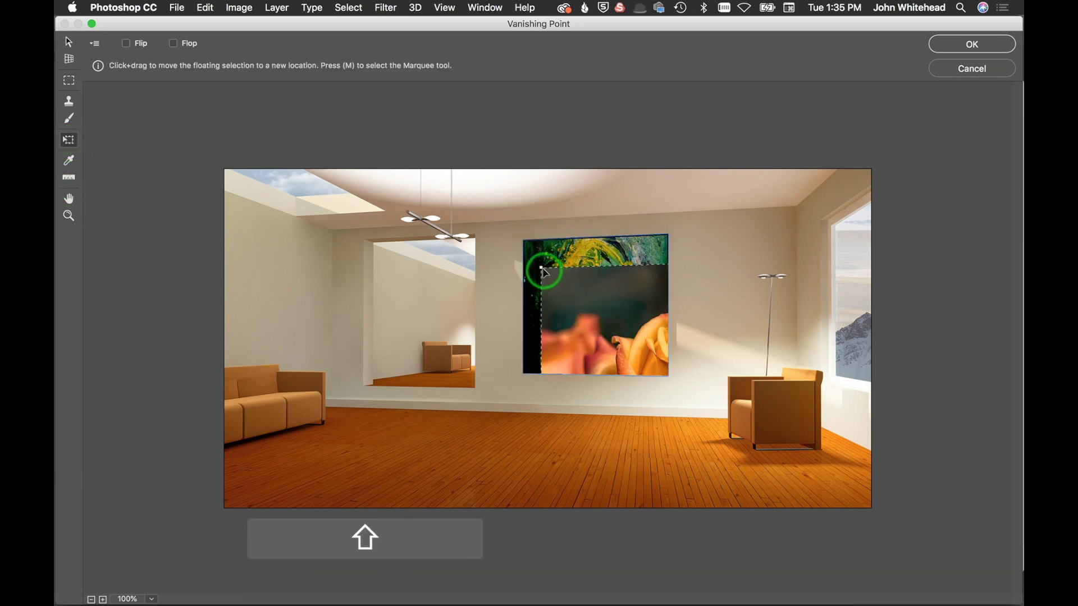
- Scale and shift the rose until it exactly covers the painting's frame, then apply it
mouse_move(540, 267)
left_mouse_down()
mouse_move(617, 347)
mouse_move(570, 251)
mouse_move(550, 275)
mouse_move(627, 353)
mouse_move(577, 244)
mouse_move(548, 248)
mouse_move(558, 257)
mouse_move(535, 249)
mouse_move(614, 337)
mouse_move(603, 314)
mouse_move(635, 340)
mouse_move(526, 222)
mouse_move(566, 262)
mouse_move(560, 253)
left_mouse_up()
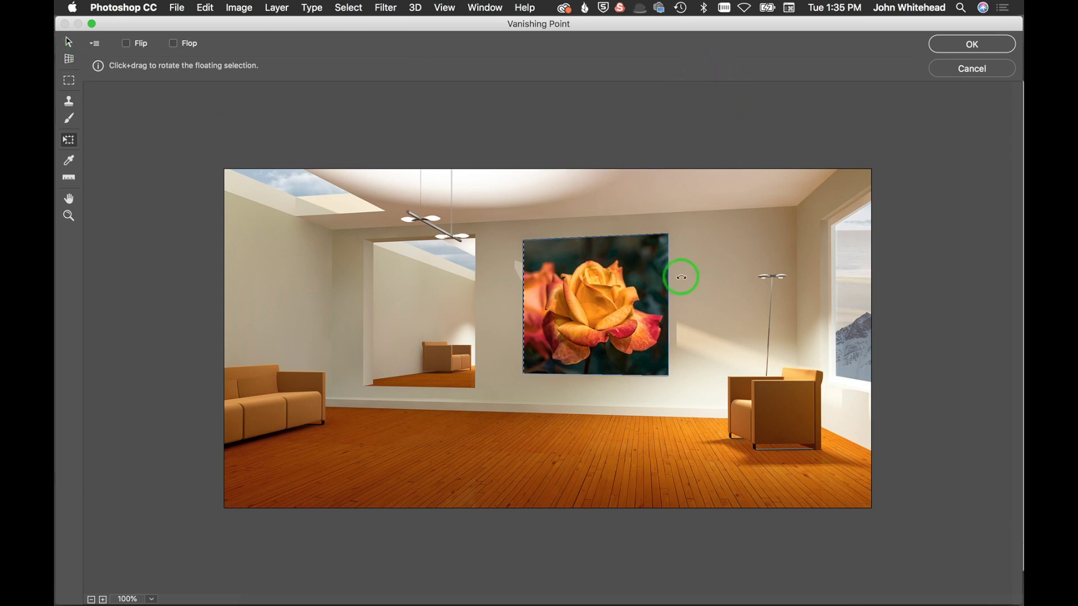
left_click_drag(645, 301, 630, 305)
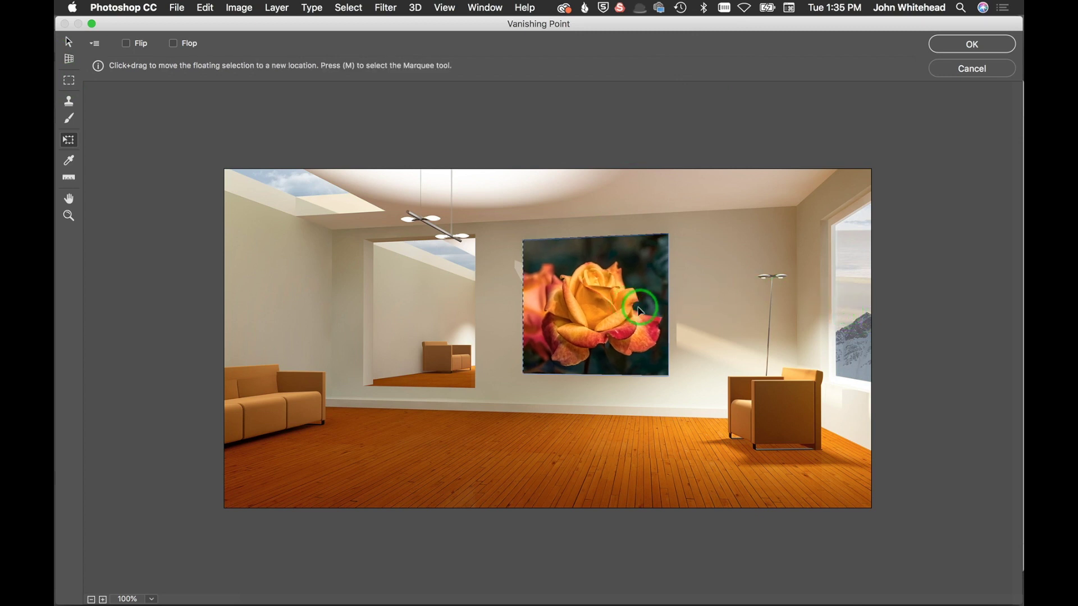
left_click_drag(577, 284, 595, 294)
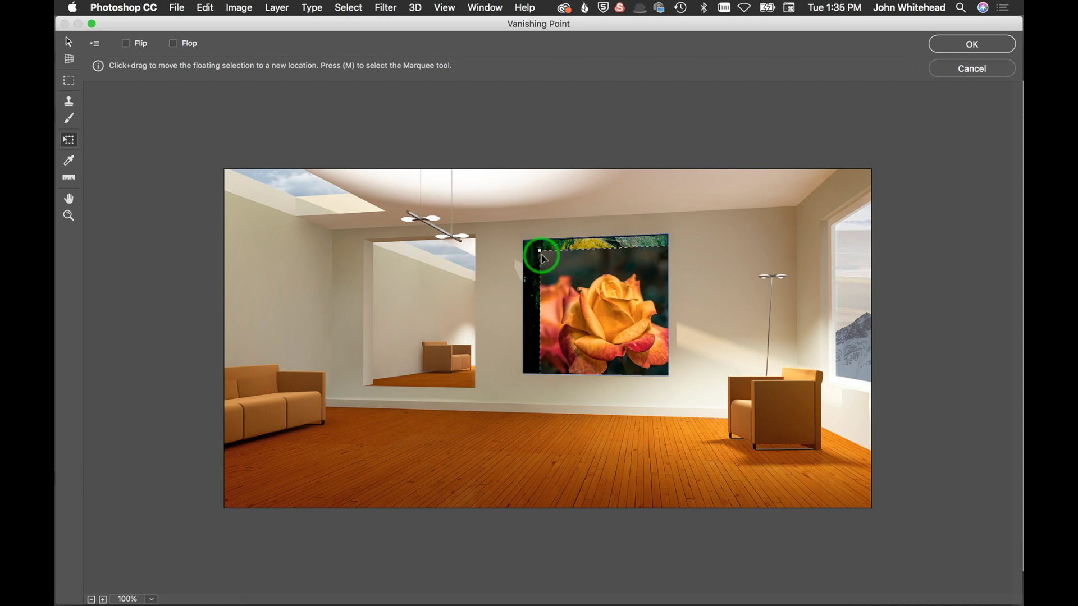
left_click_drag(538, 248, 531, 239)
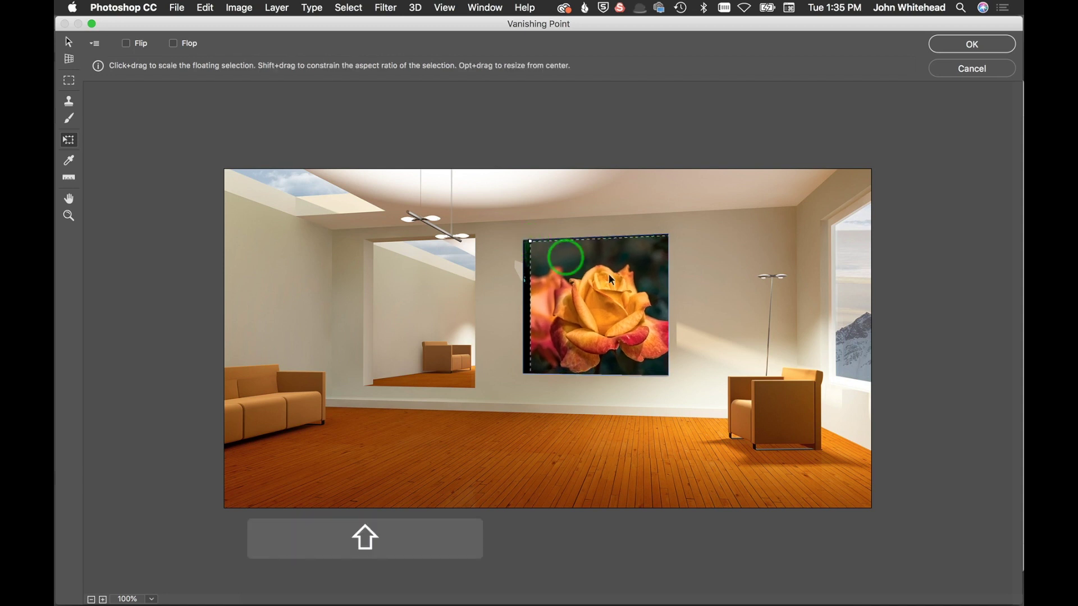
left_click_drag(622, 302, 611, 294)
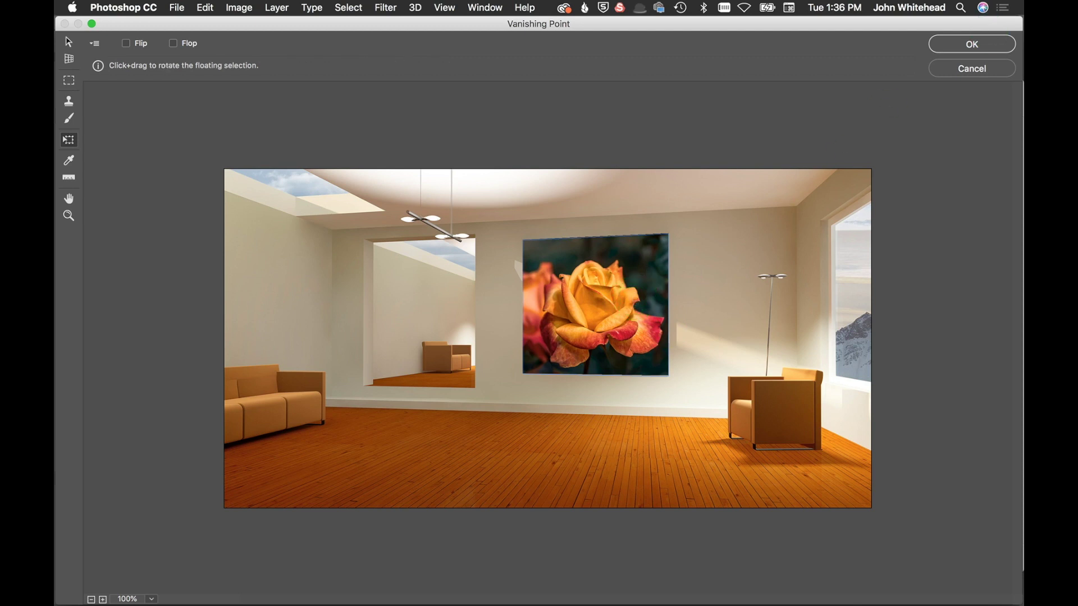
left_click(967, 44)
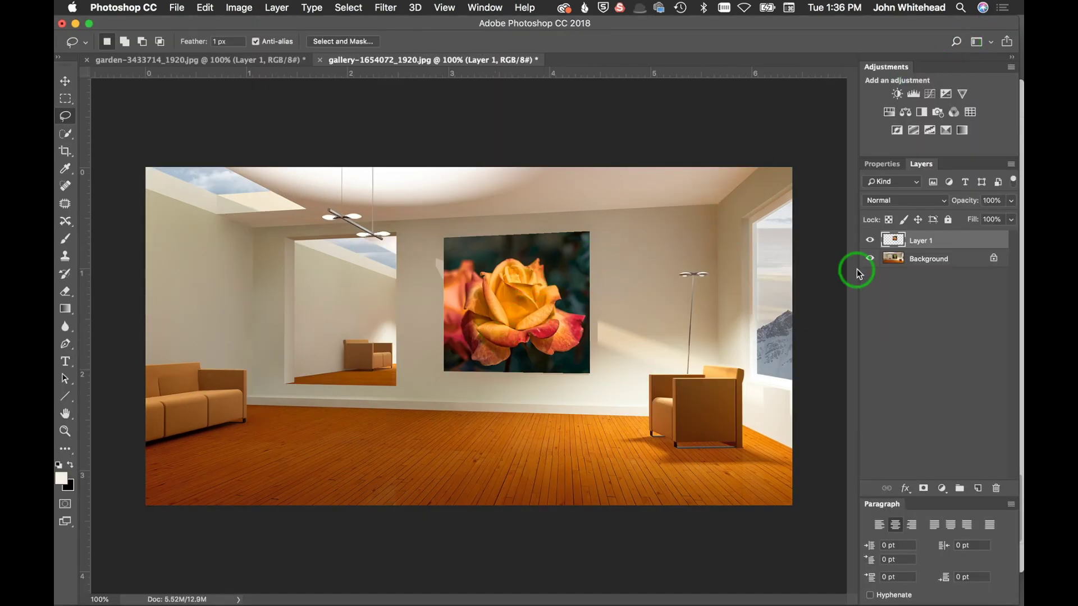
- Toggle Layer 1's visibility to compare with the original painting, leaving the rose visible
left_click(577, 228)
left_click(870, 241)
left_click(870, 240)
left_click(870, 241)
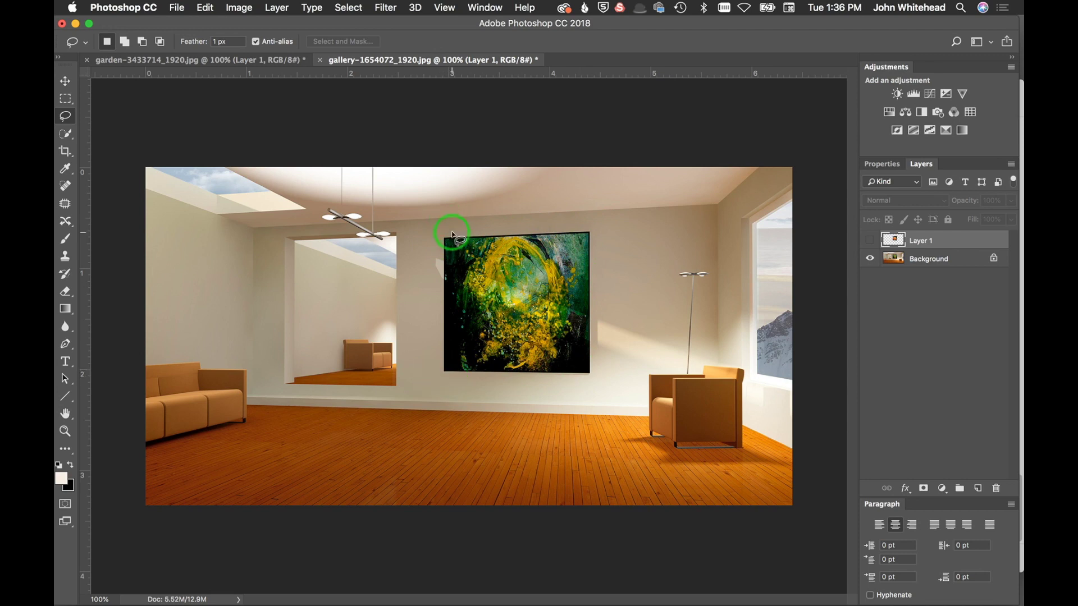
left_click(869, 241)
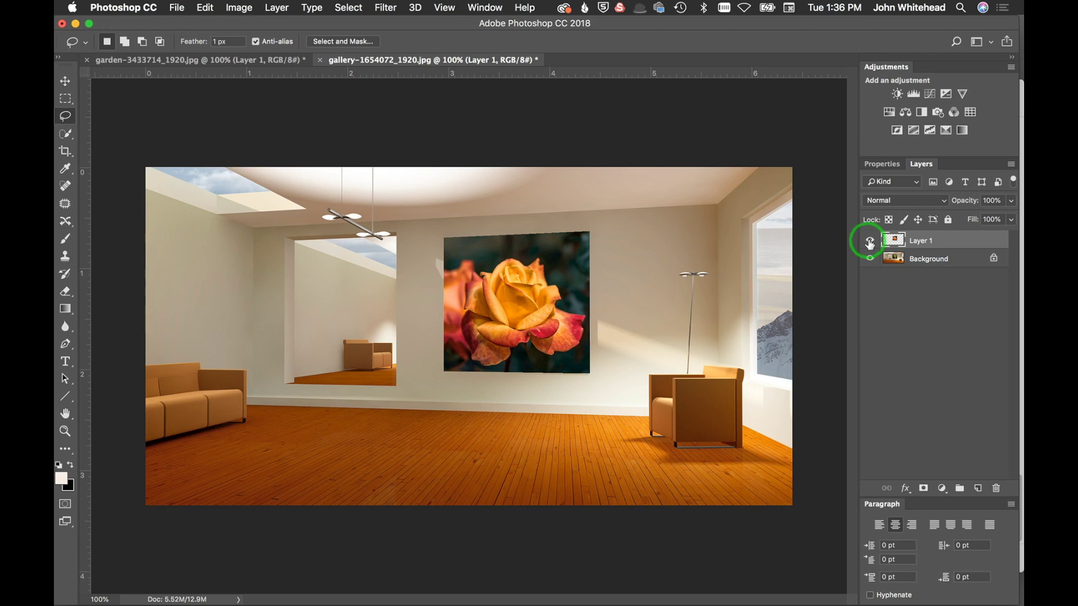